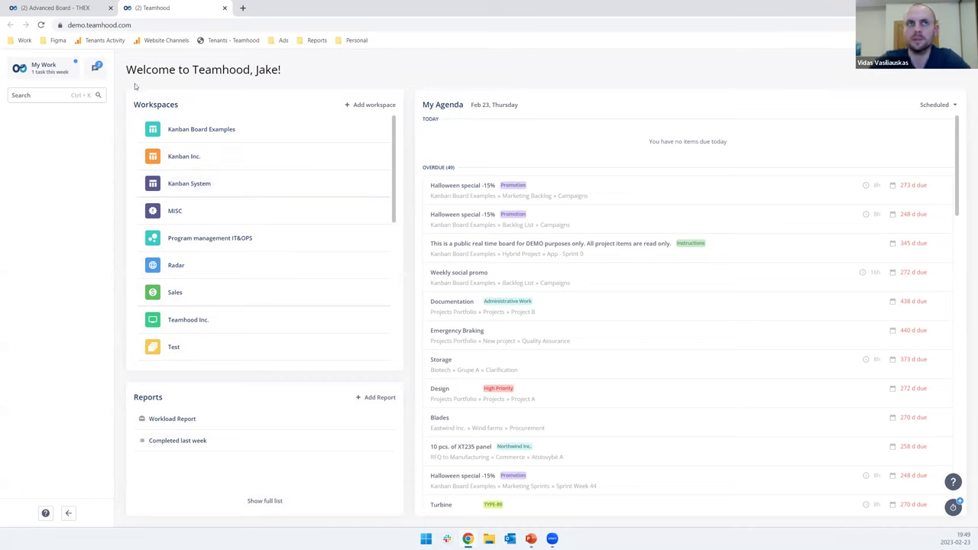
Create a new board with the Simple workflow and default title in the Kanban Board Examples workspace.
click(189, 137)
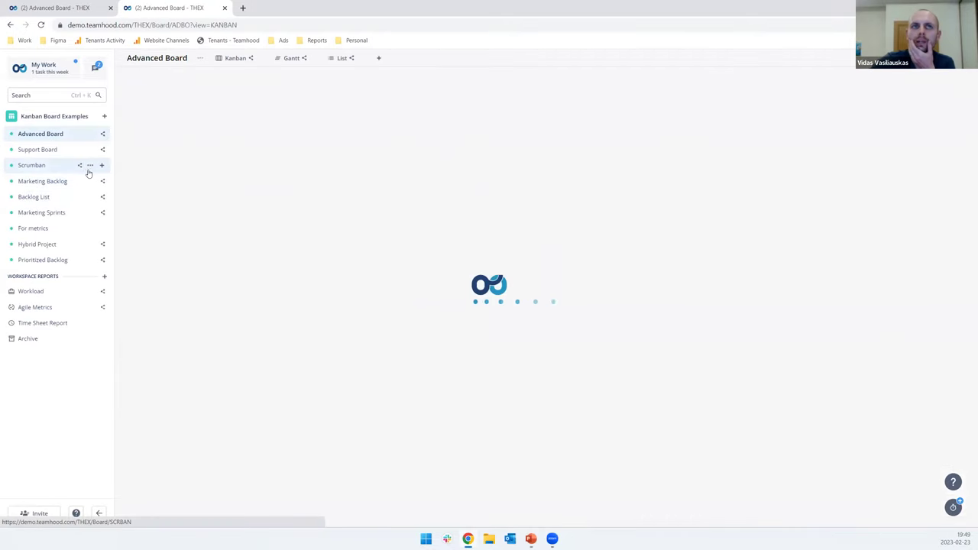
click(103, 117)
click(158, 124)
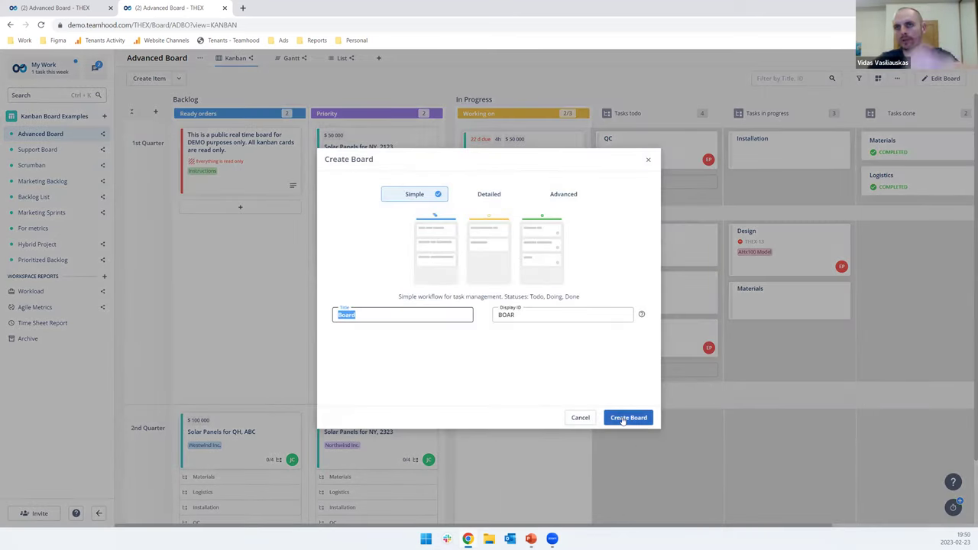
click(625, 417)
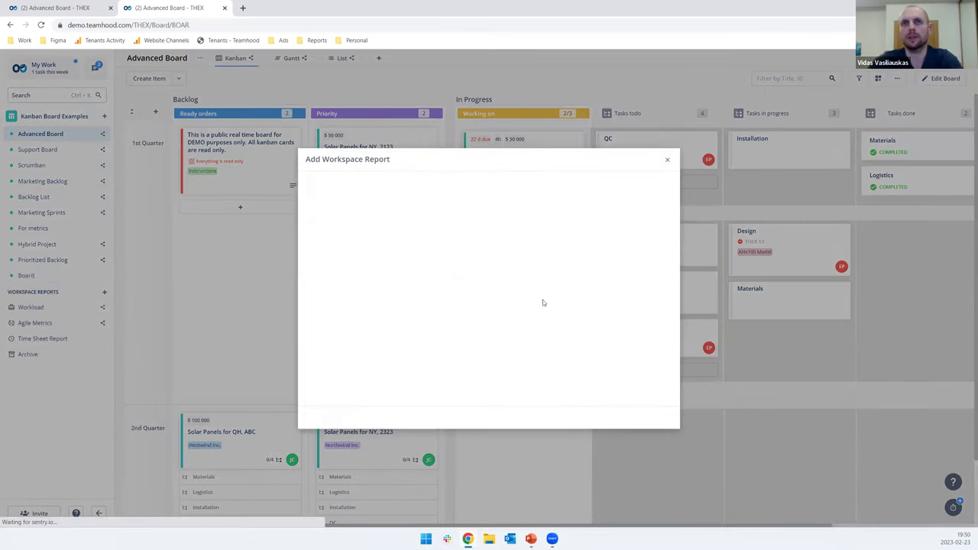
Edit the new board's layout: add two statuses after To Do in the Input group and rename To Do as P3.
click(944, 78)
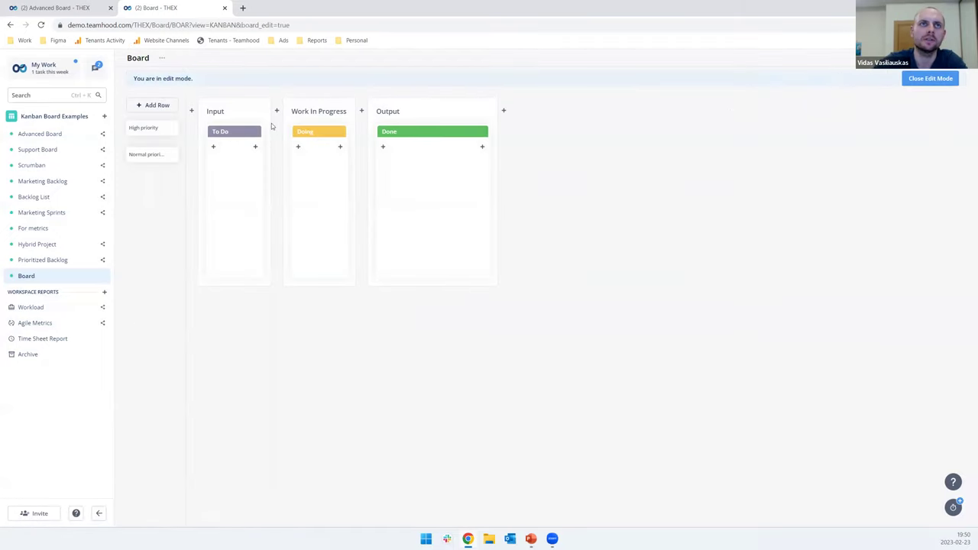
mouse_move(323, 128)
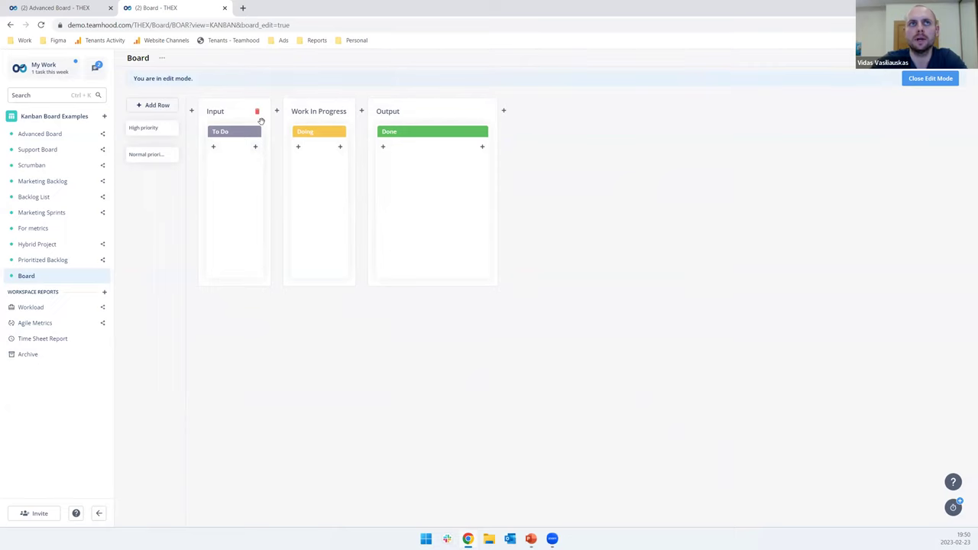
click(255, 146)
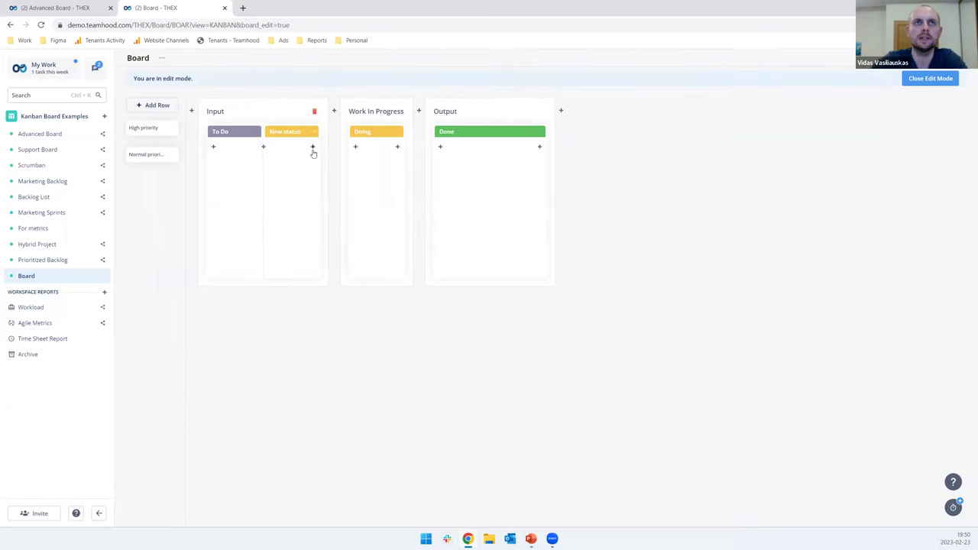
click(312, 146)
click(231, 133)
text(P3)
key(Return)
Rename the two new statuses in the Input group as P2 and P1, in that order.
click(294, 132)
text(P2)
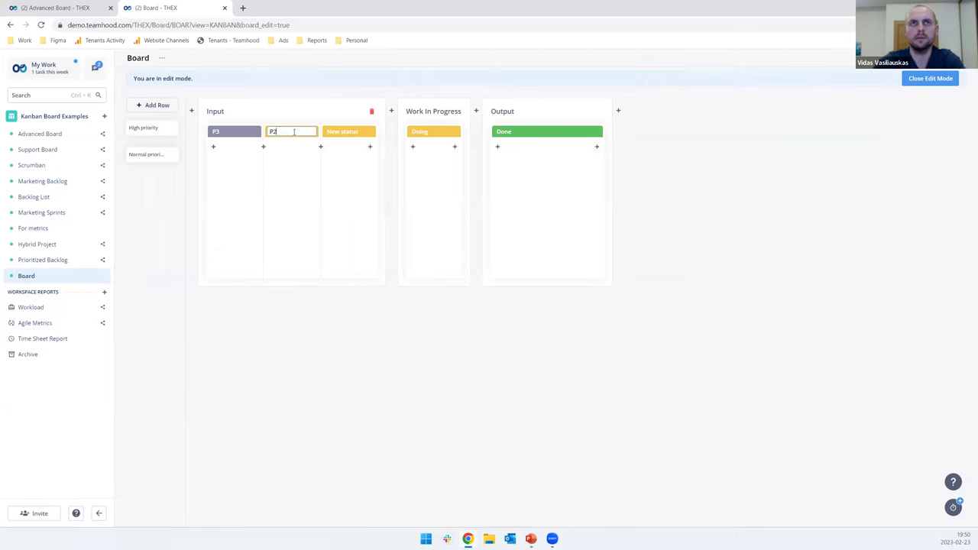
key(Return)
click(329, 131)
text(P1)
key(Return)
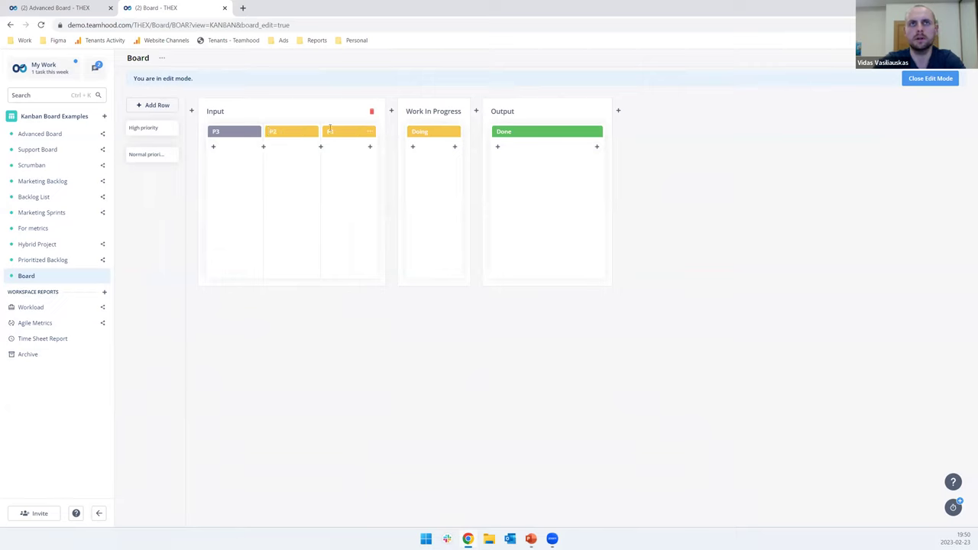
Set the work in progress limits of the Input statuses to 1 for P1, 2 for P2 and 4 for P3.
click(369, 132)
click(391, 324)
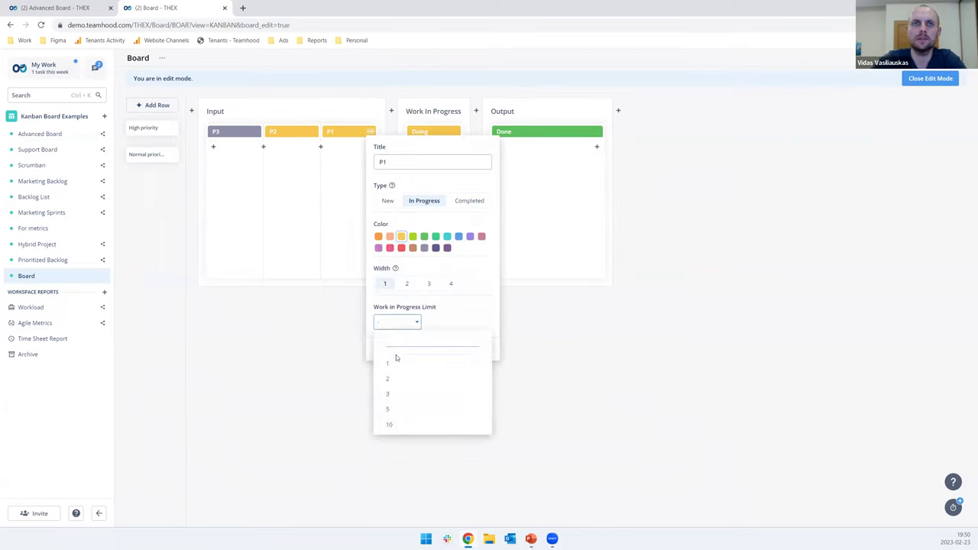
click(313, 132)
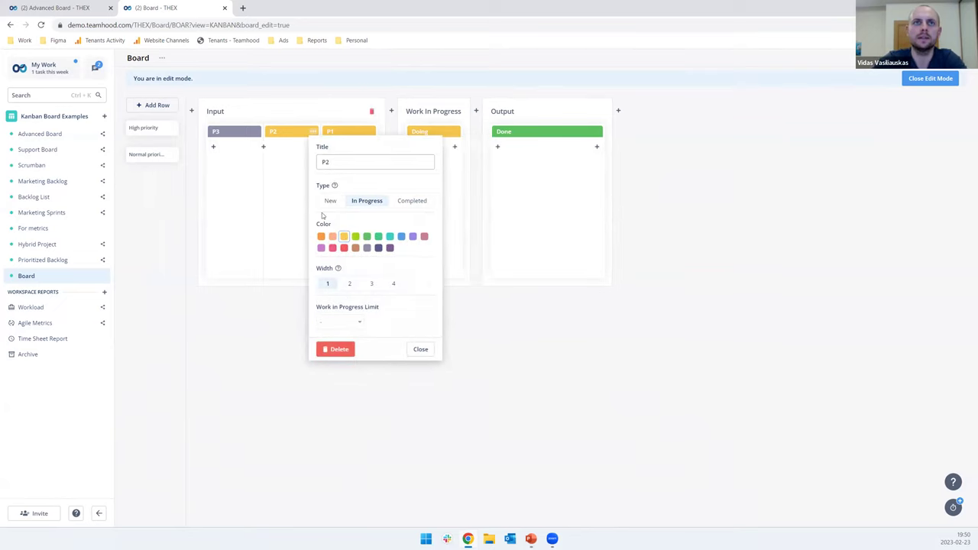
click(343, 324)
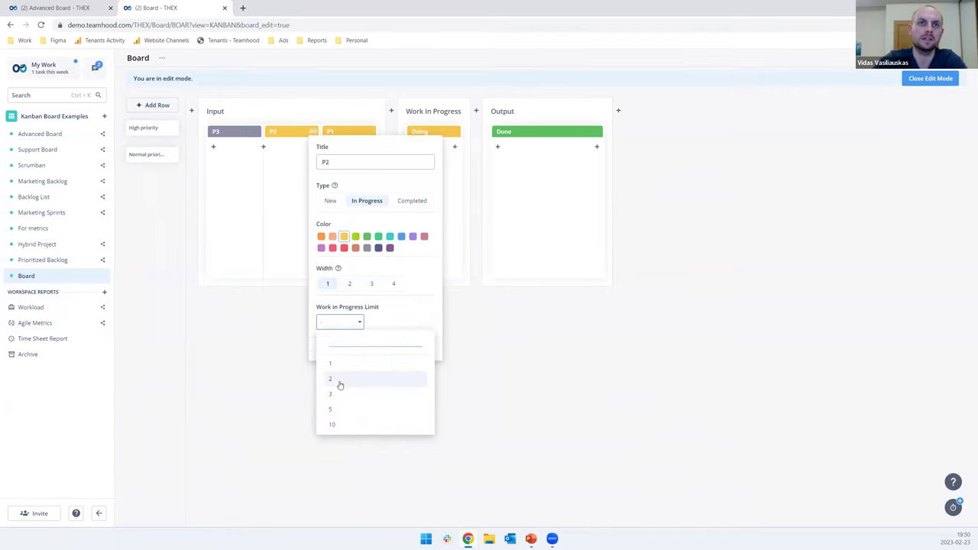
click(340, 385)
click(256, 131)
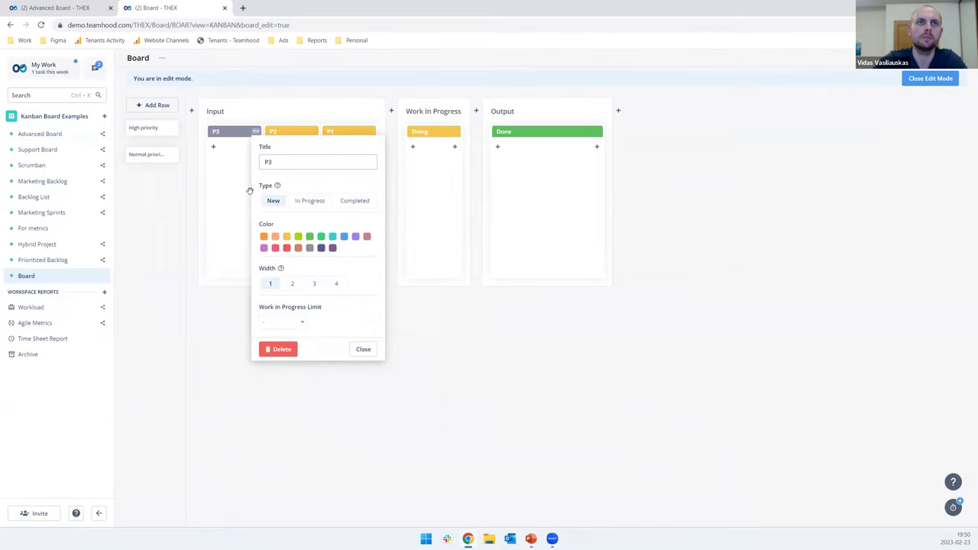
click(295, 324)
key(Return)
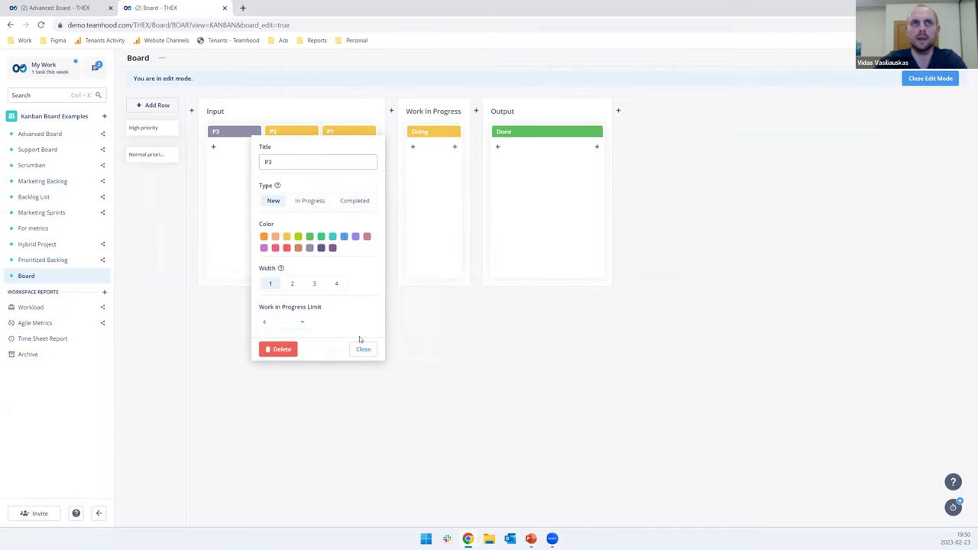
click(363, 348)
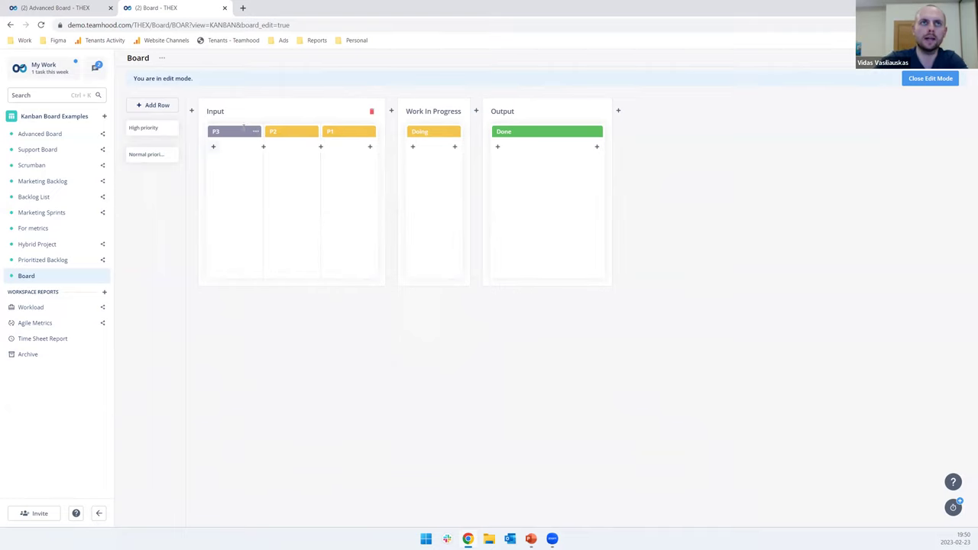
Change the color of the P2 status to light salmon.
click(313, 134)
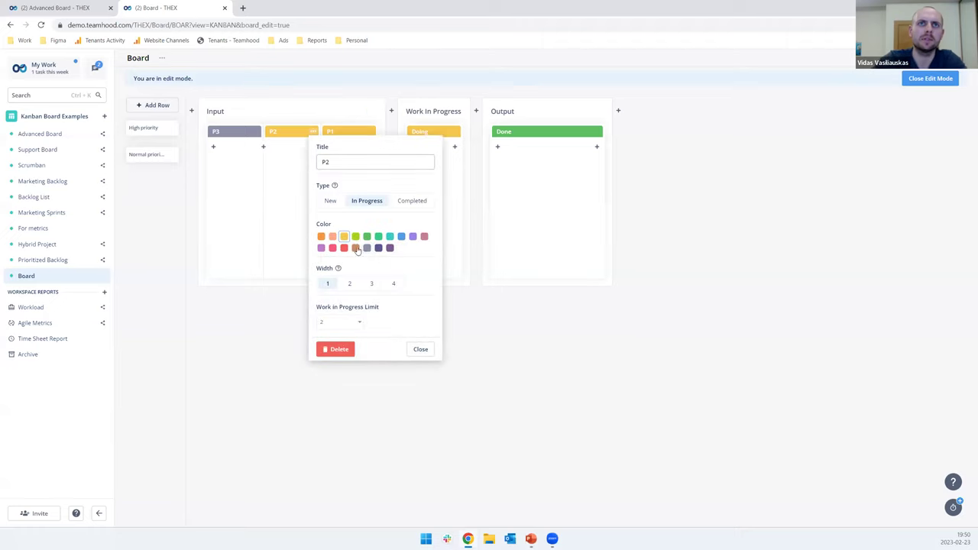
click(333, 236)
click(249, 299)
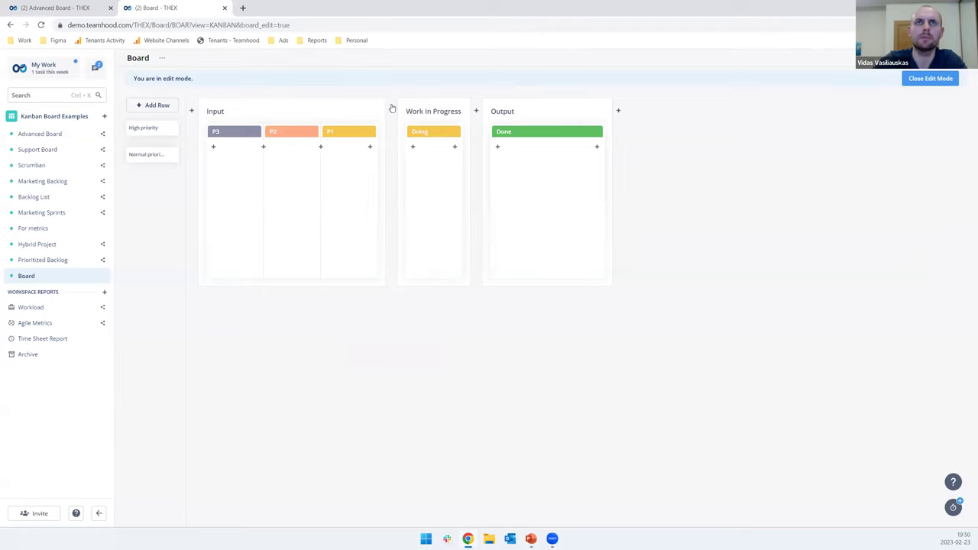
Add a sub-status group after Input, title it WIP and name its first column Commited.
click(391, 111)
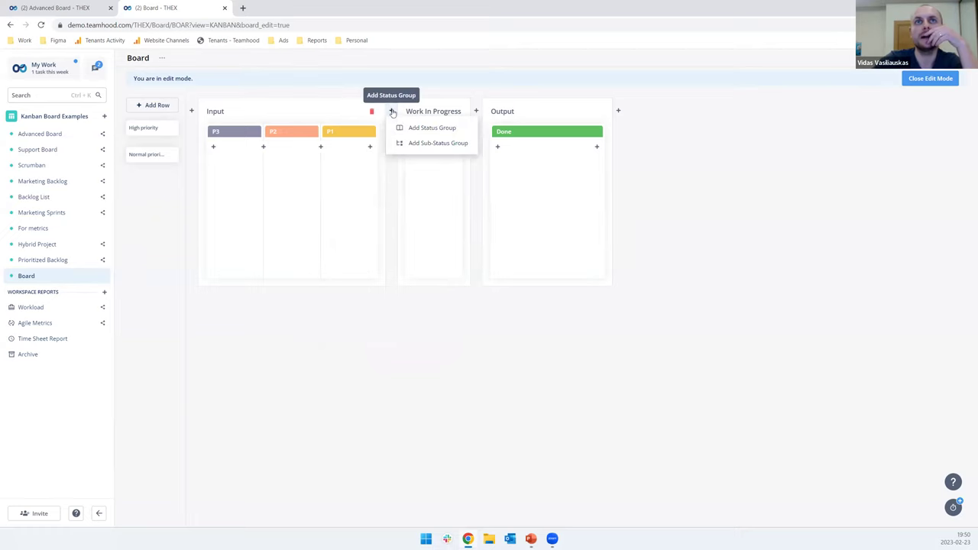
click(420, 144)
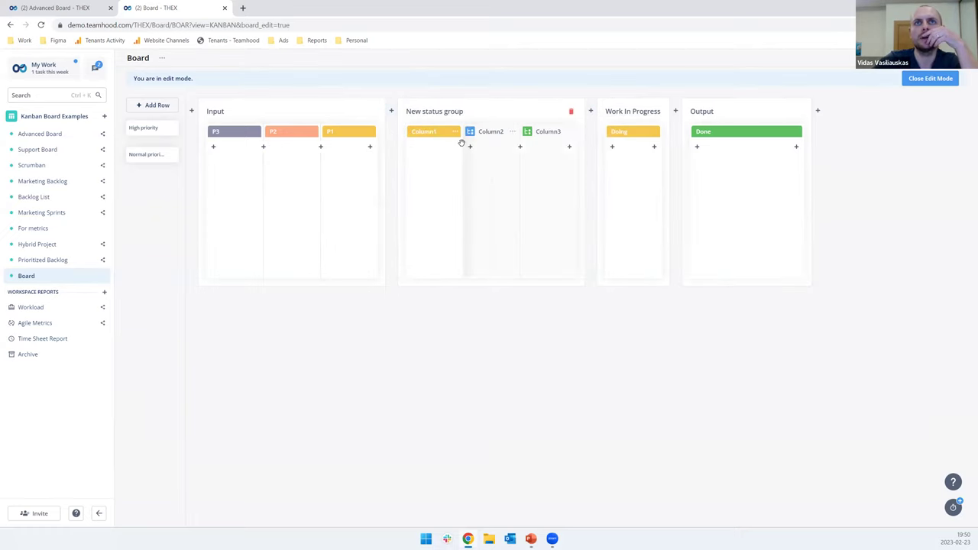
click(425, 111)
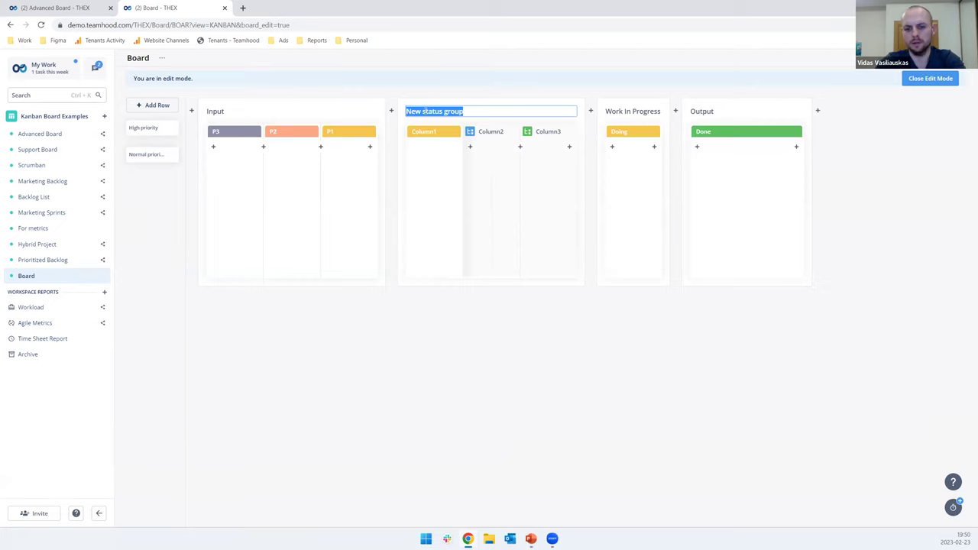
text(WIP)
key(Tab)
text(C)
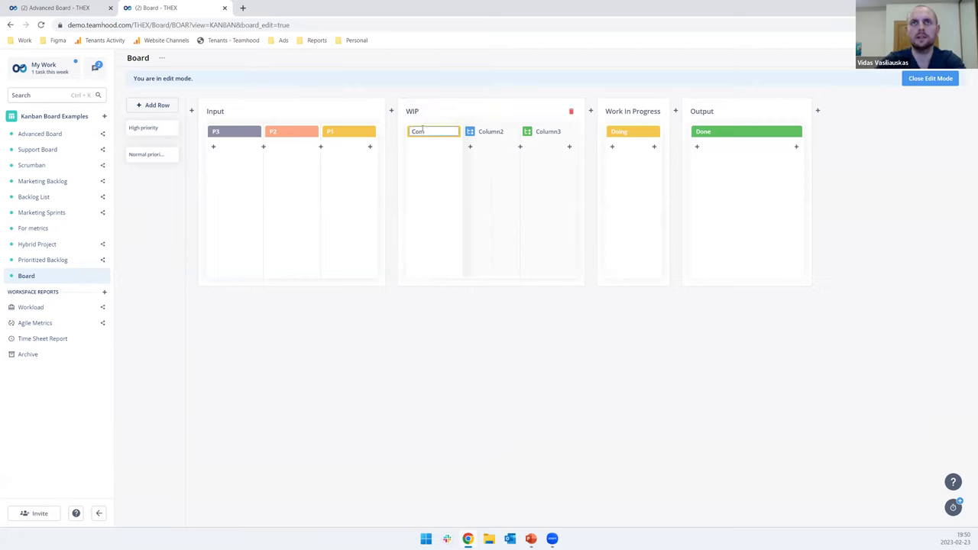
key(Return)
Rename Column2 in the WIP group as Todo and insert a sub-status named Doing after it.
click(495, 130)
text(Todo)
key(Return)
click(528, 132)
click(519, 146)
click(542, 131)
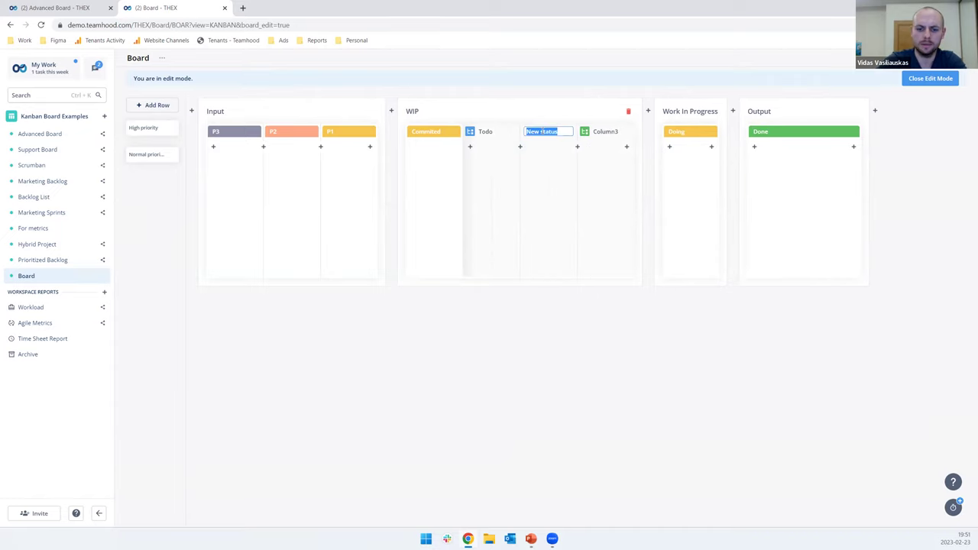
text(Doing)
key(Return)
Rename Column3 in the WIP group as Doing and delete the original Work In Progress status group.
click(611, 131)
text(Doing)
key(Return)
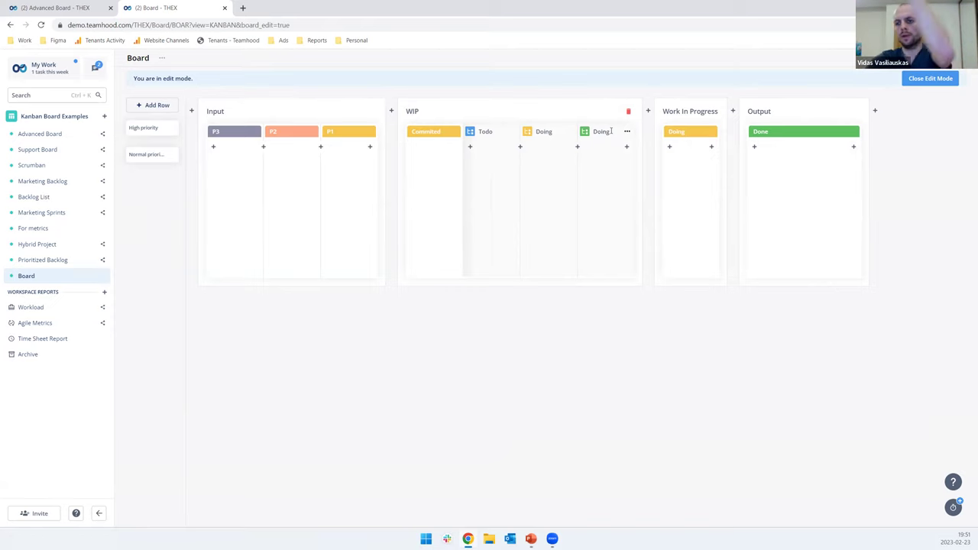
click(712, 111)
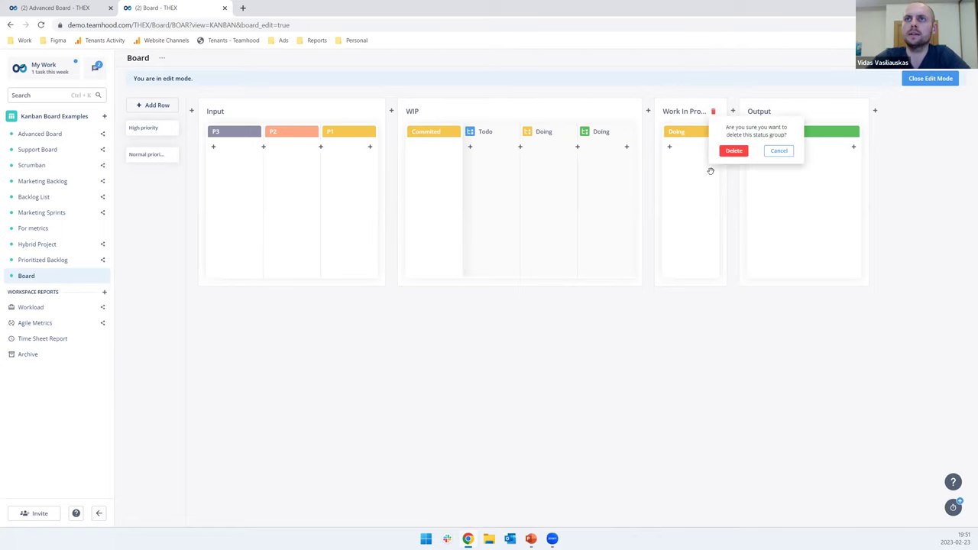
click(734, 150)
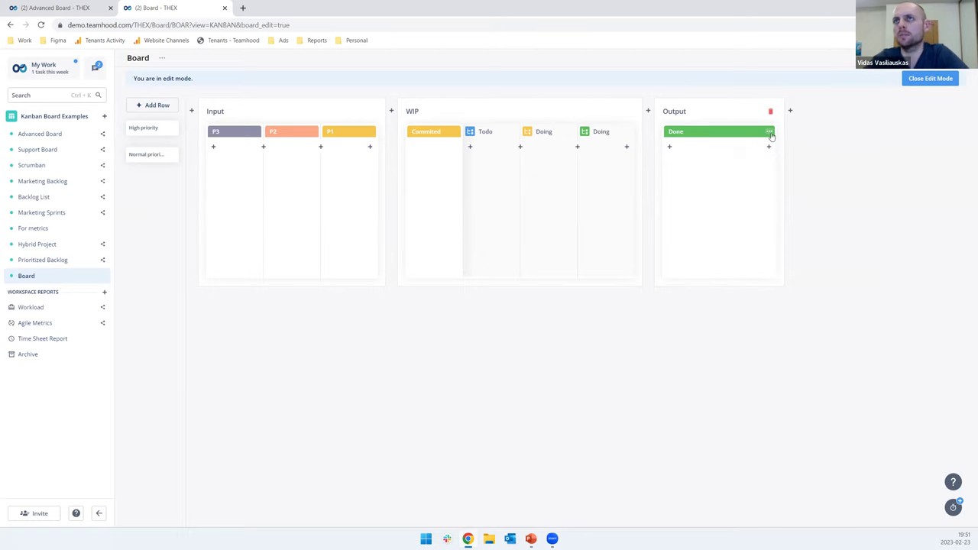
Set the work in progress limit of the Done status in the Output group to 10.
click(769, 132)
click(800, 323)
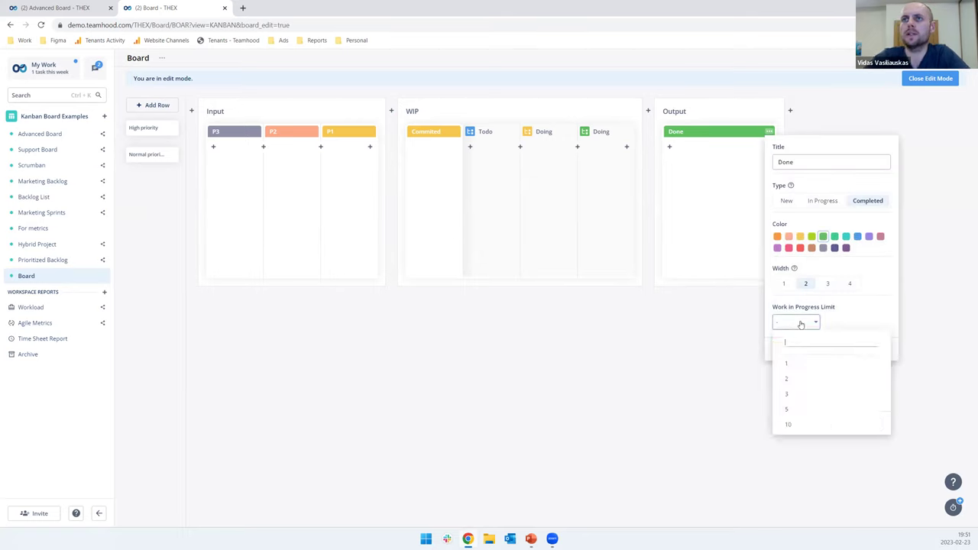
text(10)
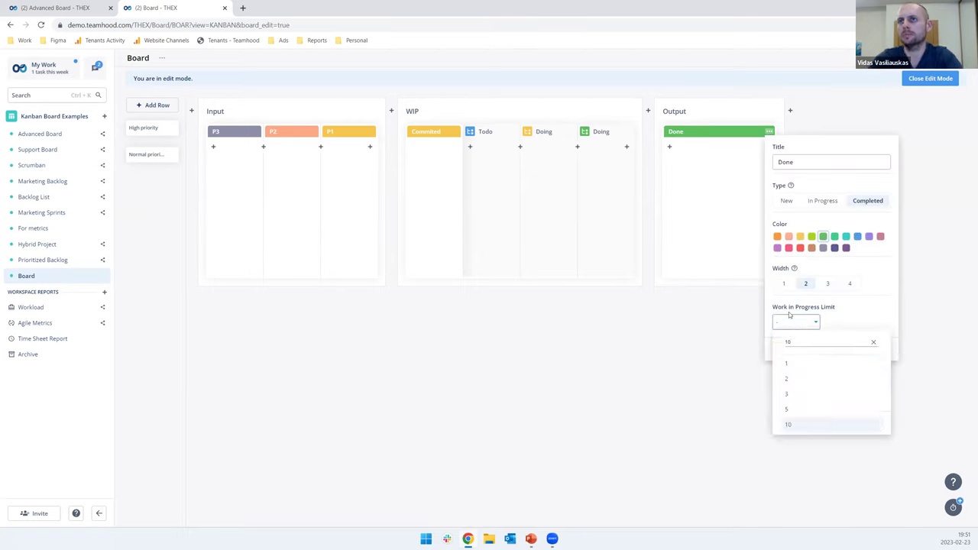
key(Return)
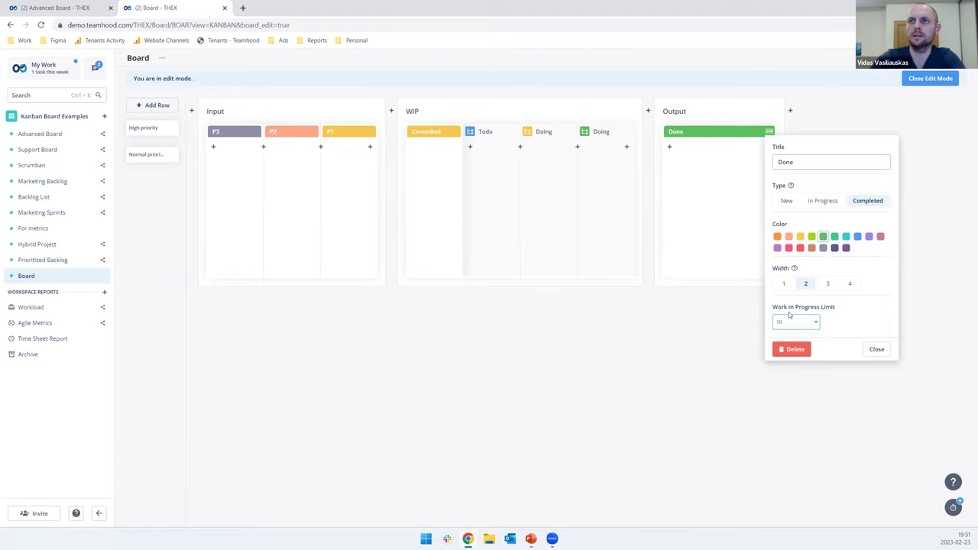
click(878, 350)
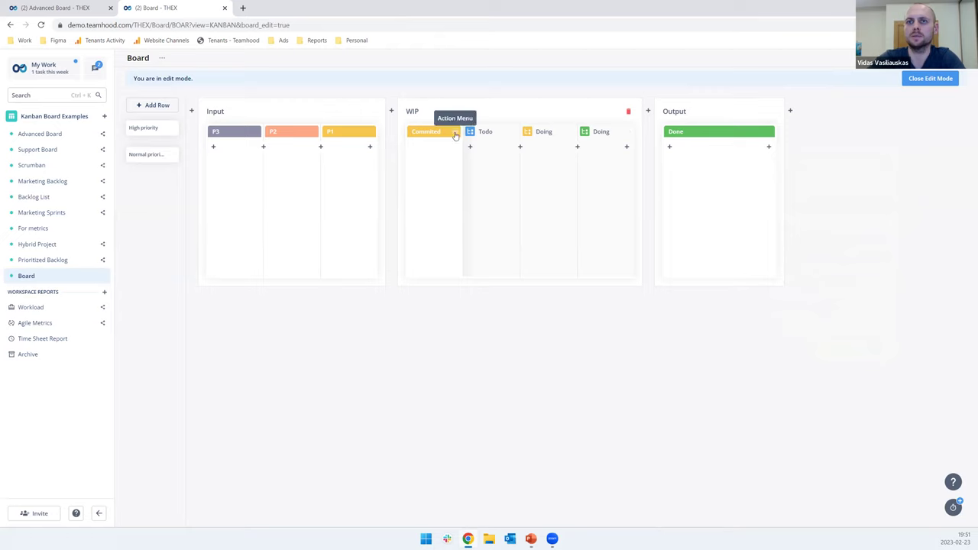
Set the work in progress limit of the Commited status in the WIP group to 3.
click(454, 135)
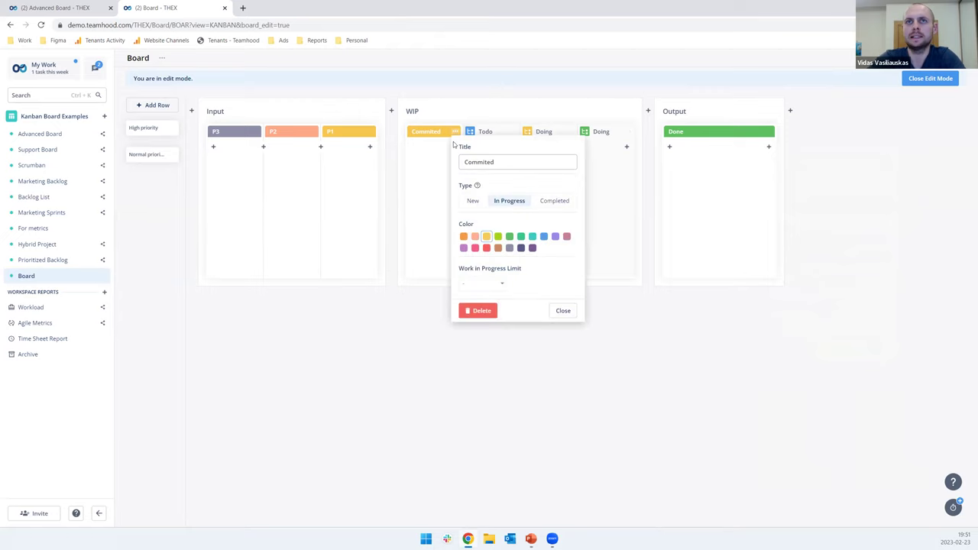
click(488, 286)
click(490, 355)
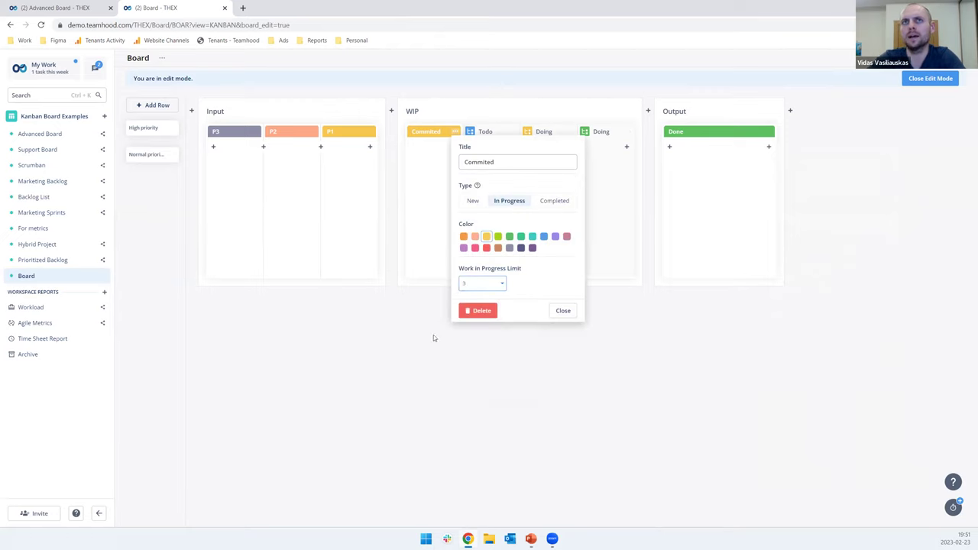
click(563, 311)
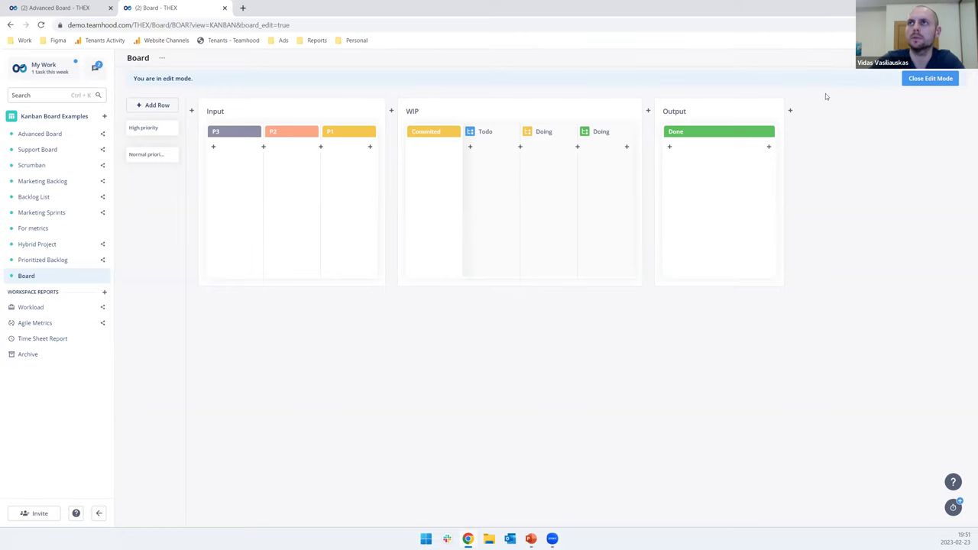
Leave the board's edit mode and review the finished Input, WIP and Output columns with their limits.
click(917, 84)
scroll(201, 249, right, 5)
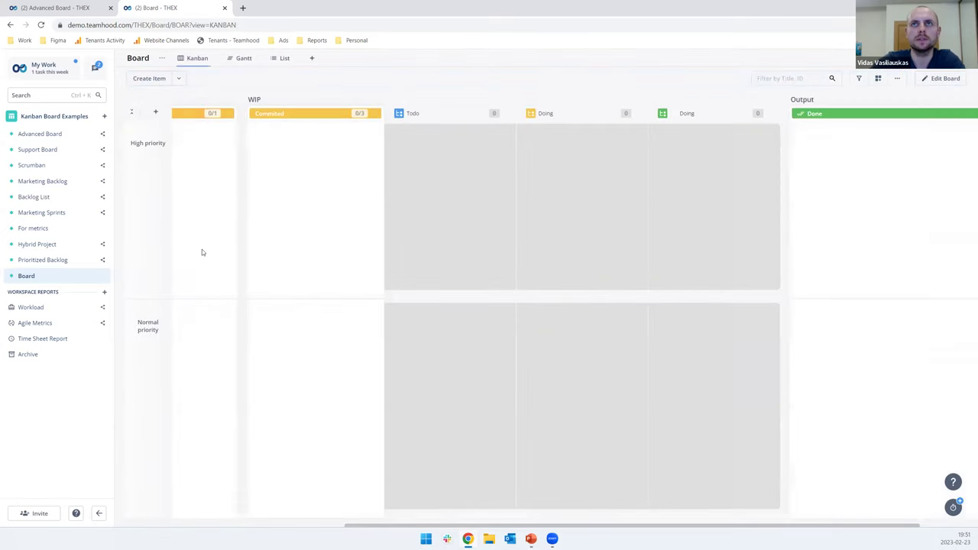
scroll(202, 252, left, 5)
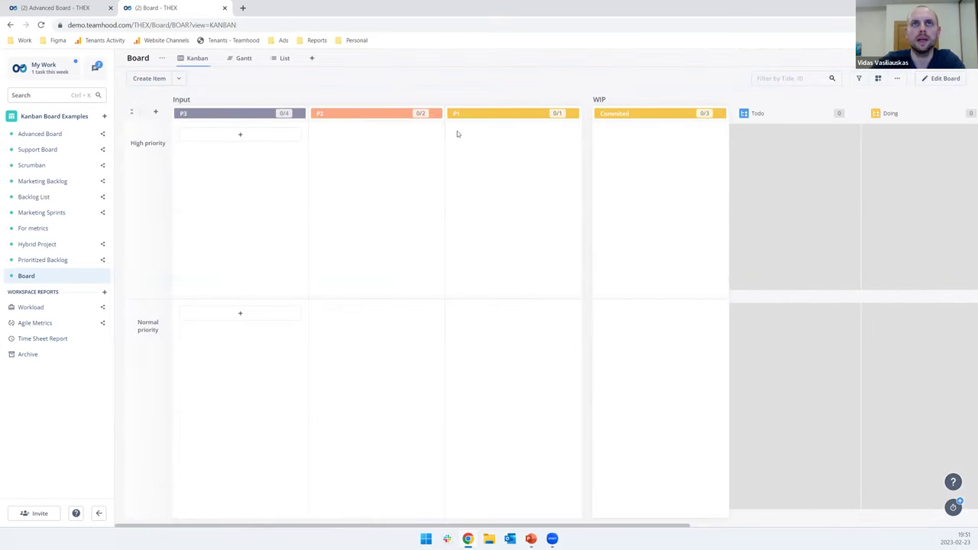
scroll(258, 242, right, 5)
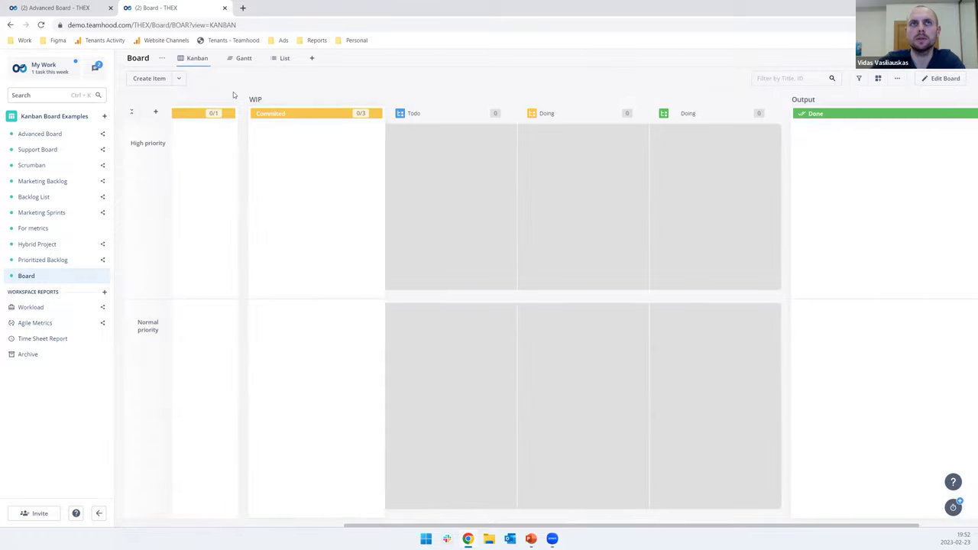
scroll(769, 193, right, 2)
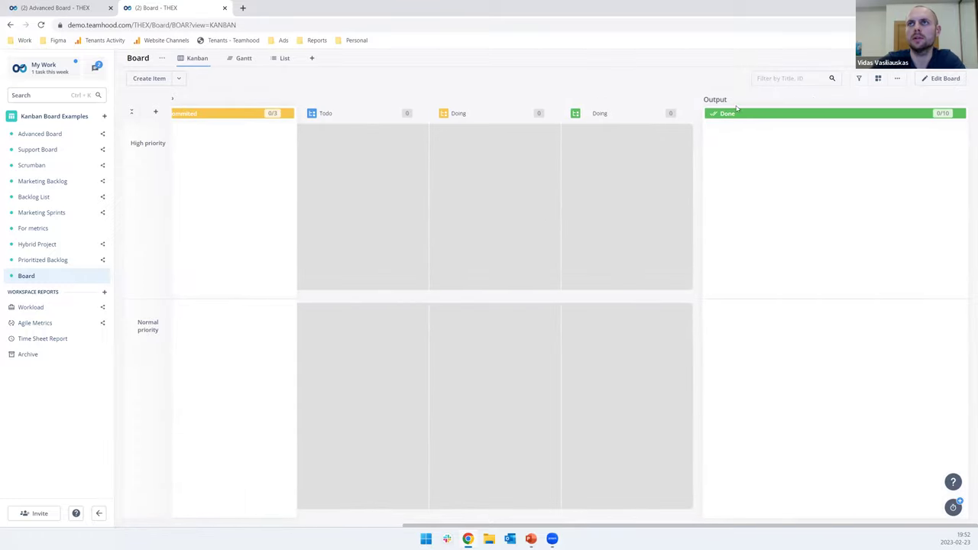
Rename the High priority row of the board to Expedite.
scroll(382, 217, left, 7)
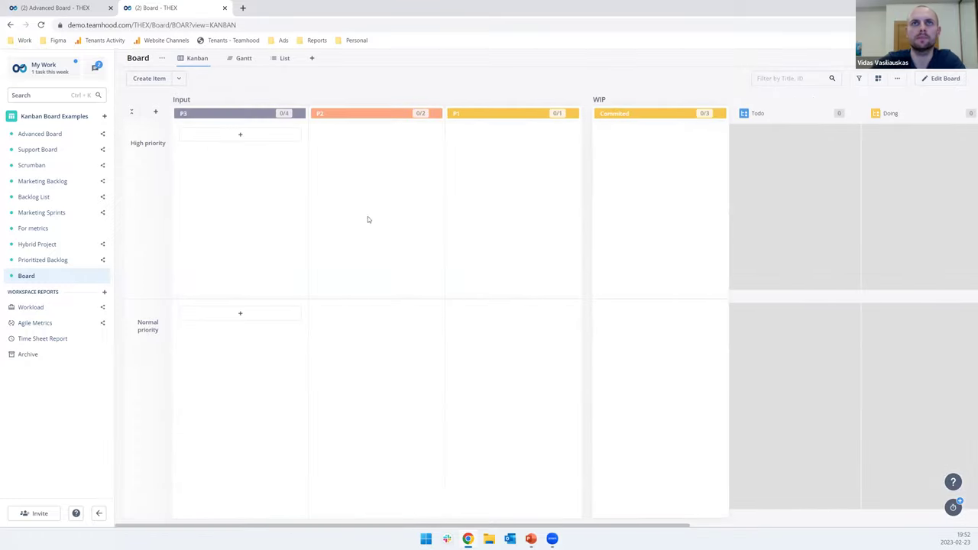
double_click(139, 143)
text(Exp)
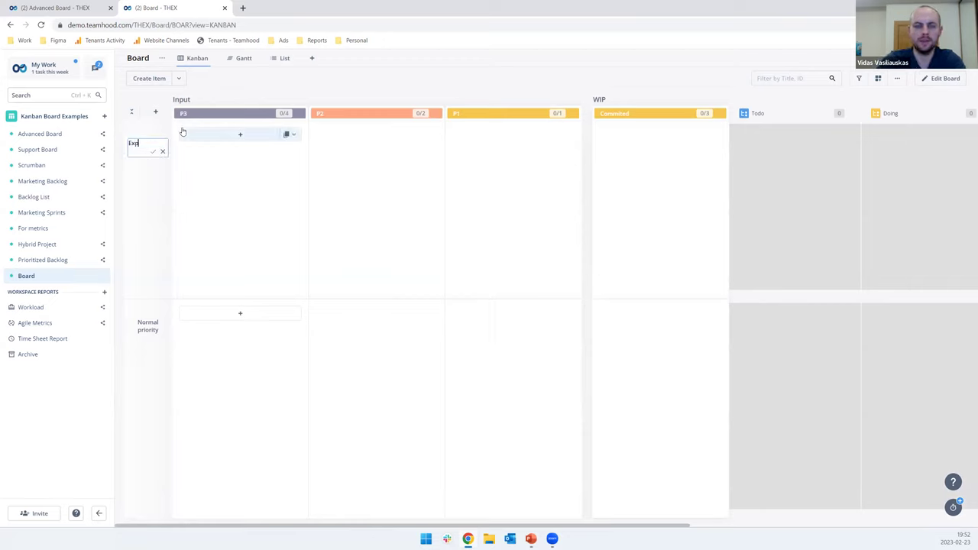
text(edite)
key(Return)
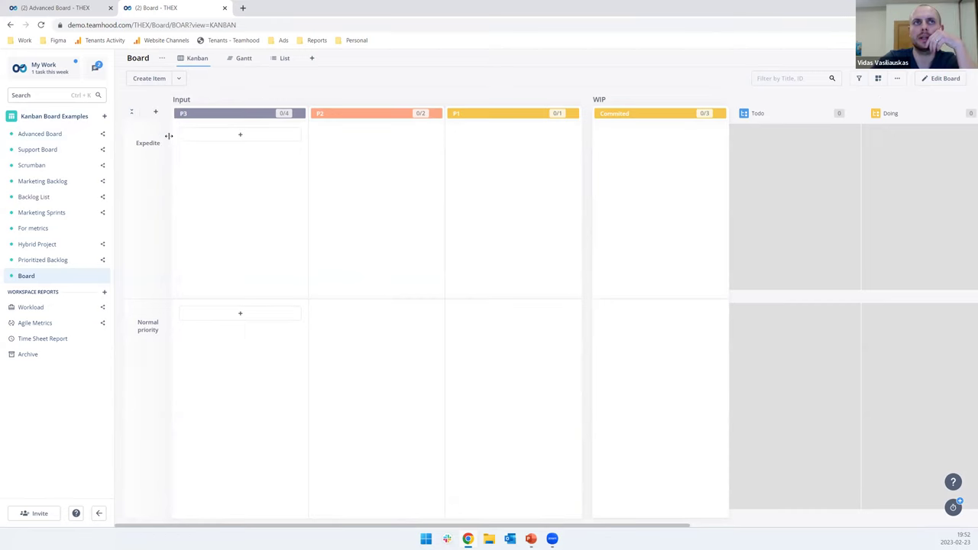
Set the Expedite row's limit to 3 items in its settings.
click(160, 130)
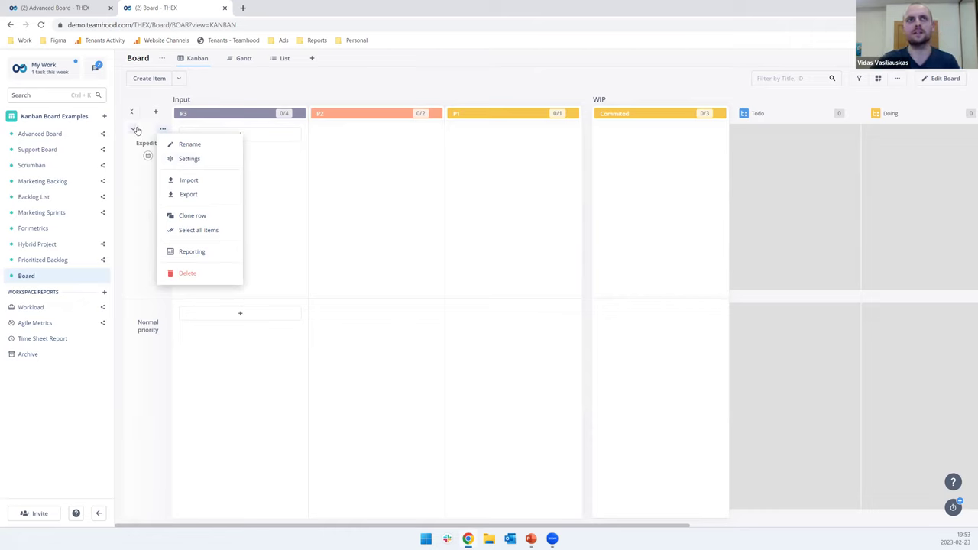
click(212, 165)
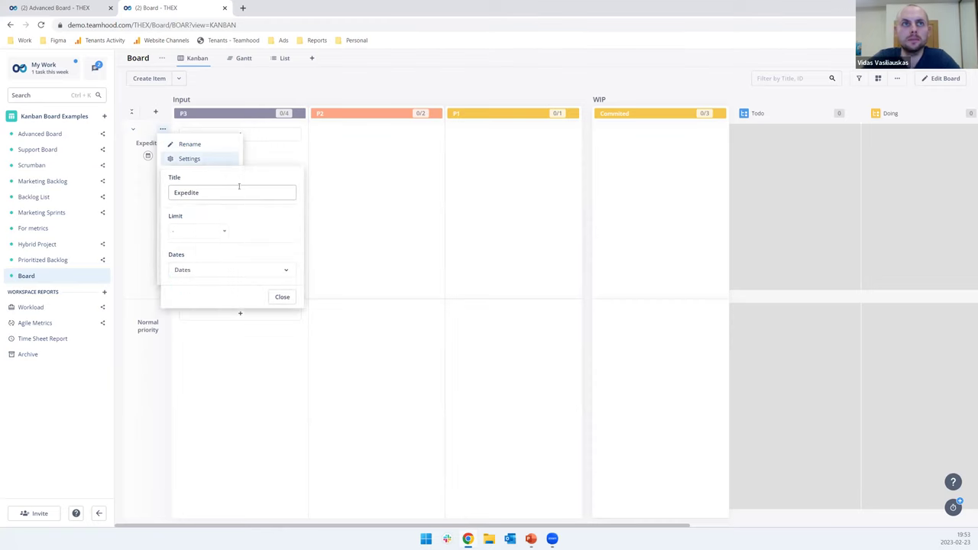
click(205, 233)
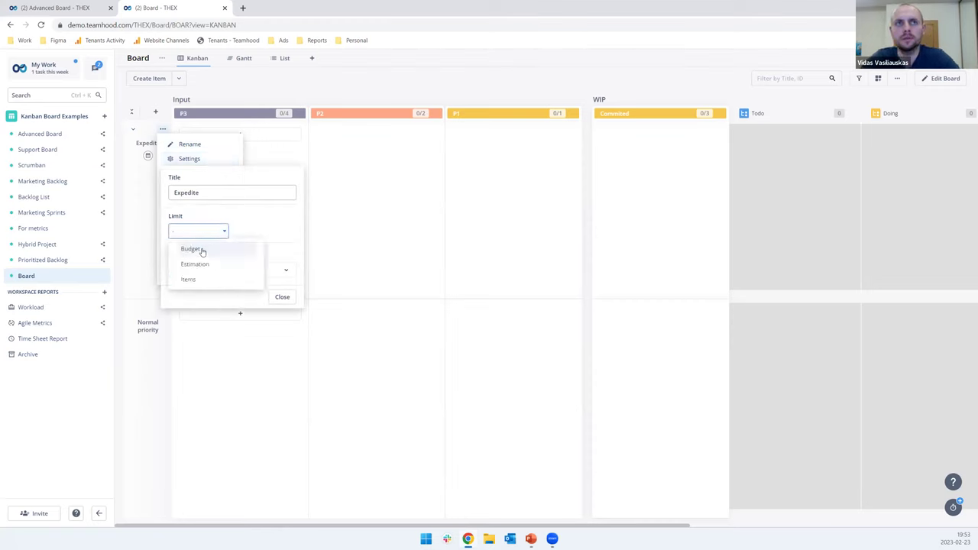
click(188, 281)
click(262, 233)
text(3)
key(Return)
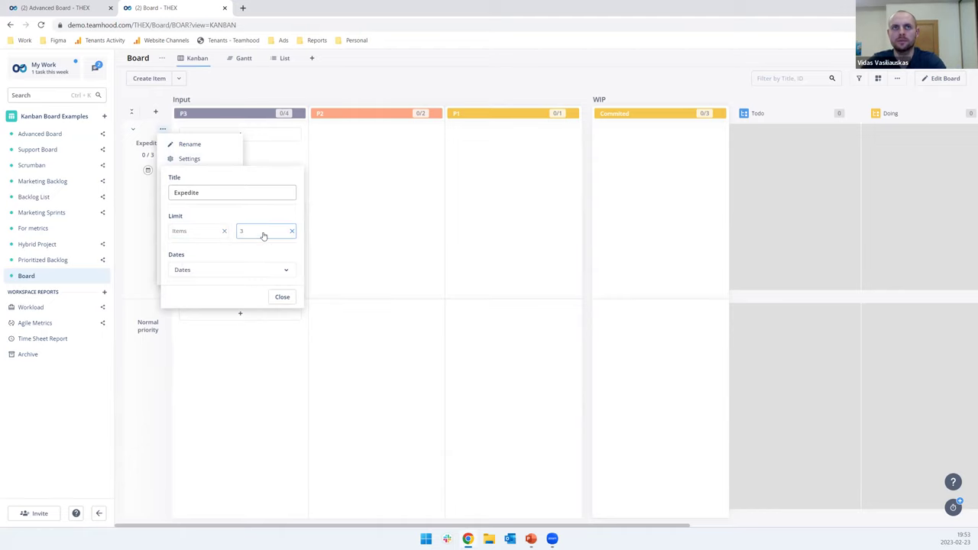
click(291, 297)
click(332, 233)
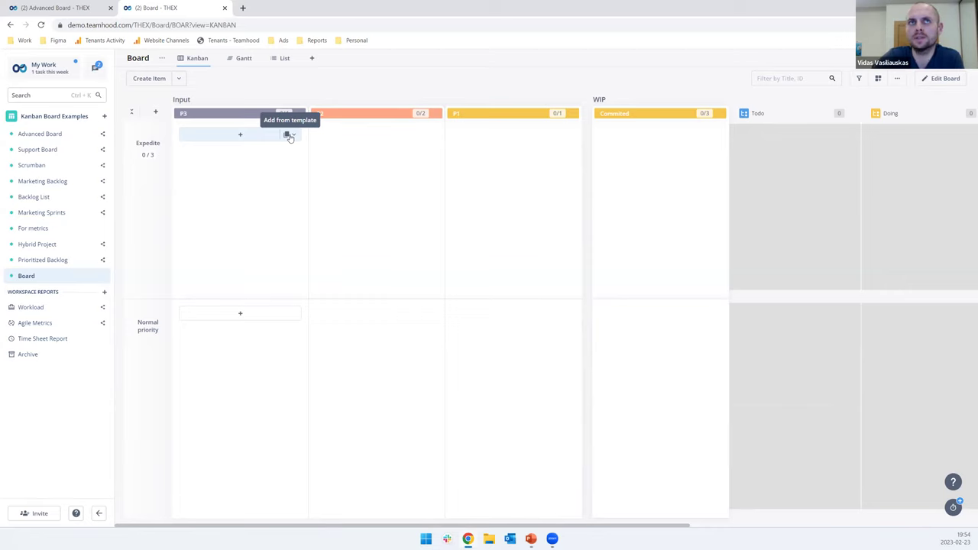
Create a card titled Incidents from the Incident template in the Expedite row's P3 column and move it to P1.
click(289, 136)
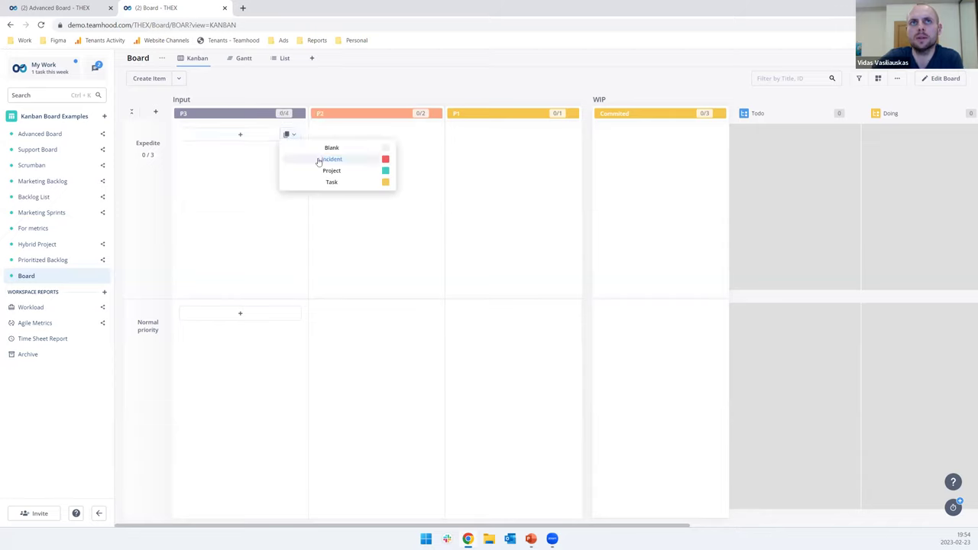
click(318, 159)
text(Incidents)
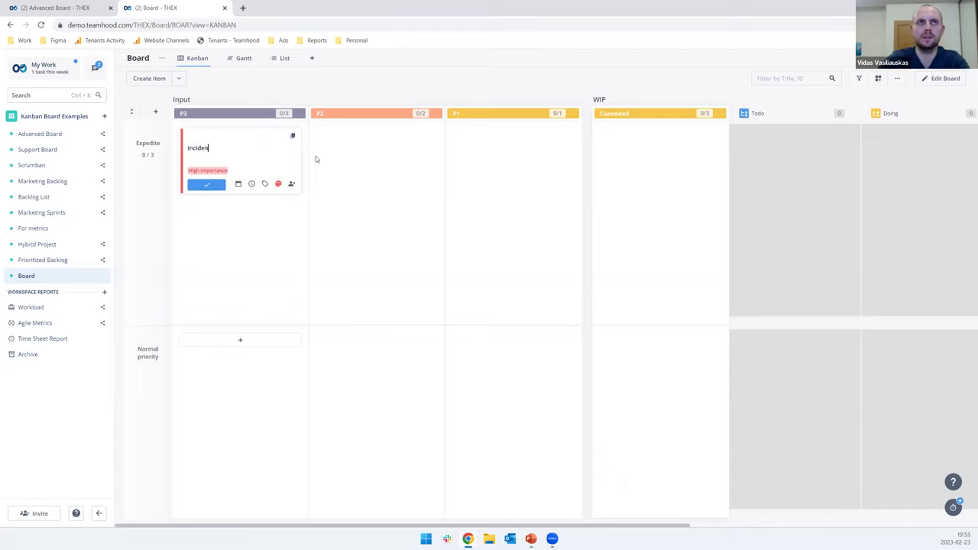
key(Return)
click(448, 165)
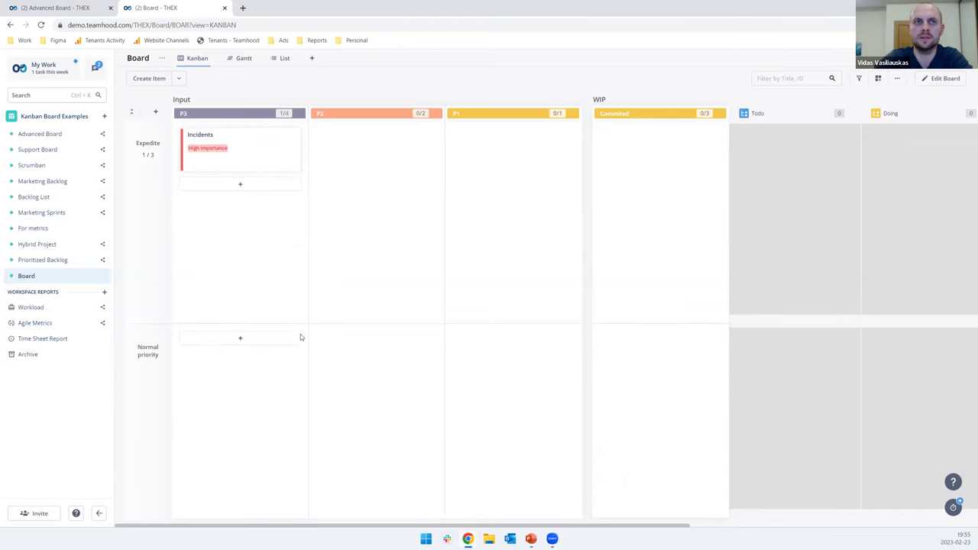
click(288, 328)
drag(298, 159, 481, 156)
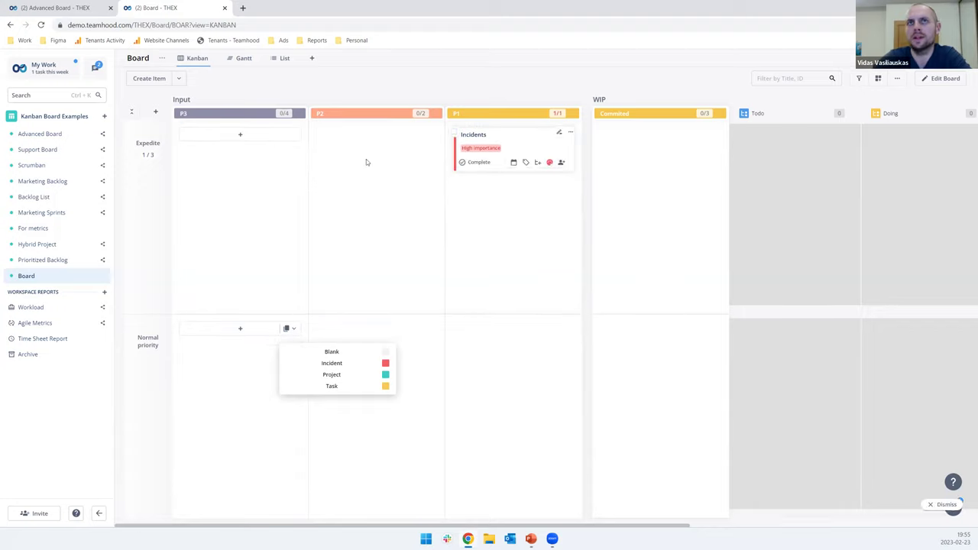
Create a card titled Initiative from the Project template in the P3 column of the Normal priority row.
click(353, 375)
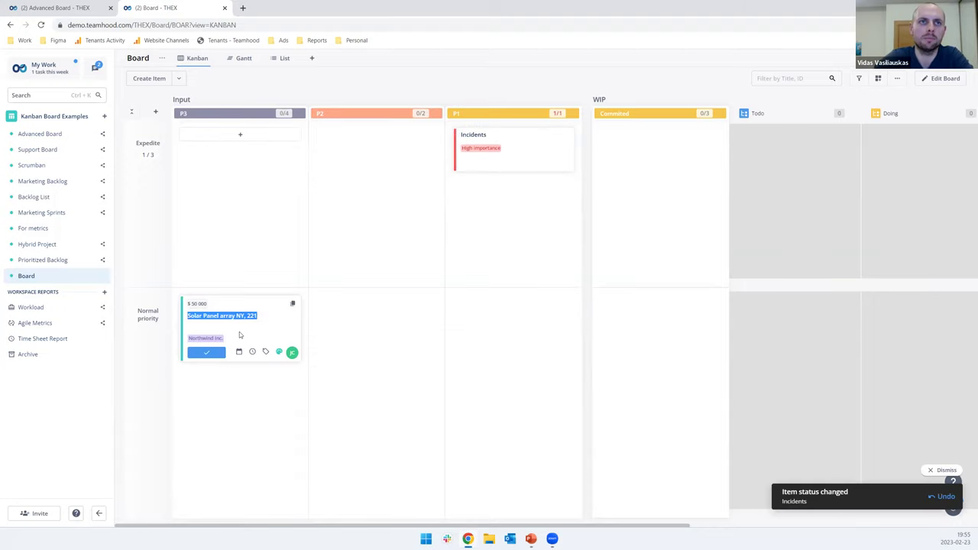
text(Initiative)
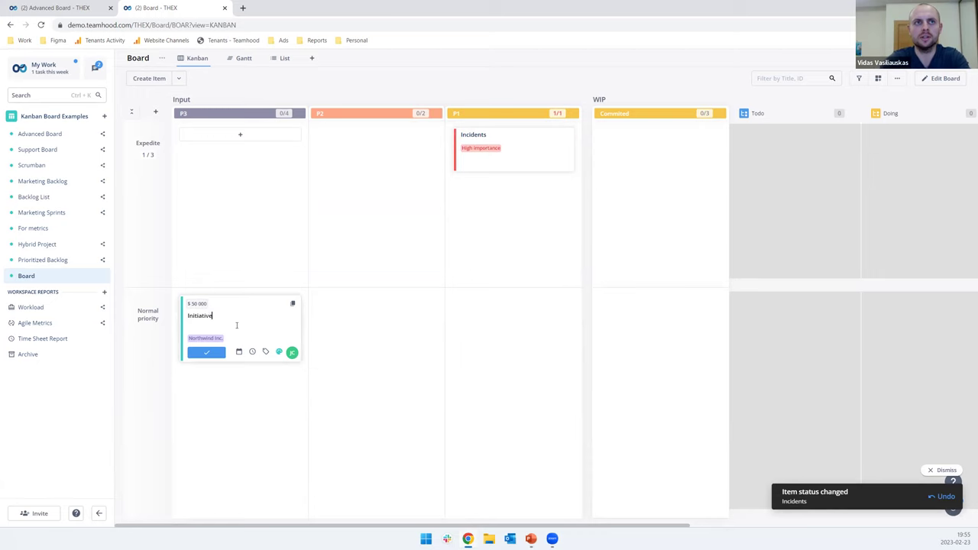
key(Return)
click(335, 281)
Try to move the Initiative card from P3 to P1, and place it in P2 instead.
drag(259, 255, 487, 282)
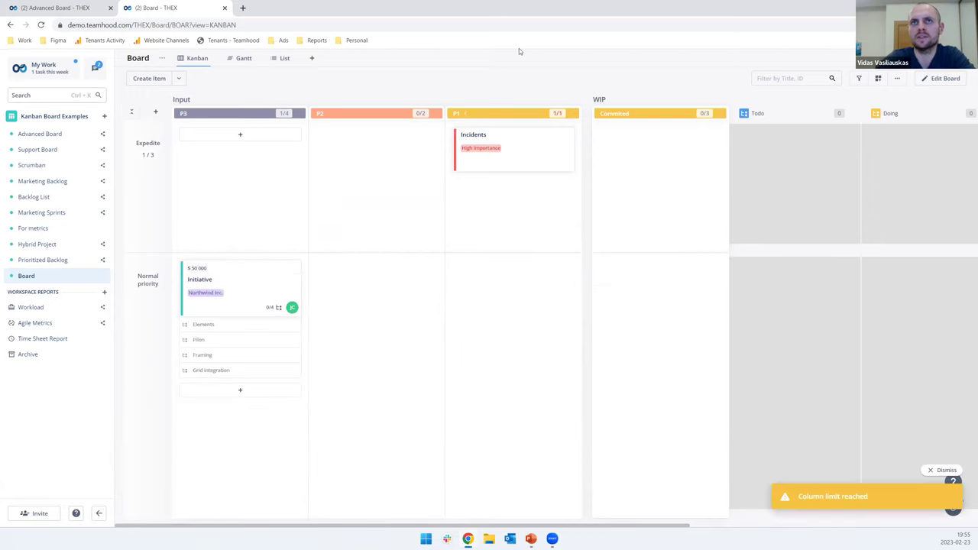
drag(263, 267, 371, 353)
Move the Incidents card to Commited in the WIP group, and bring the Initiative card through P1 into Commited.
drag(529, 145, 682, 147)
drag(398, 294, 506, 290)
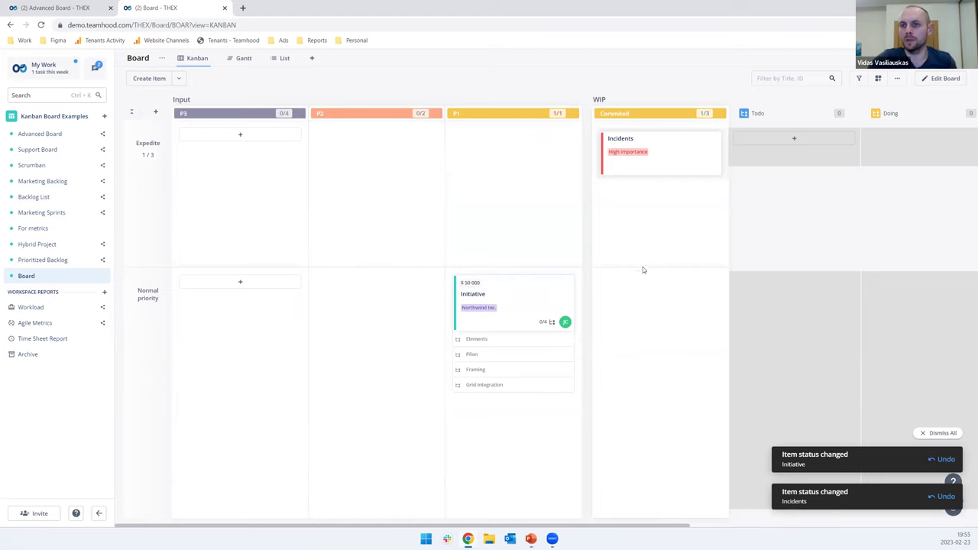
drag(528, 289, 647, 285)
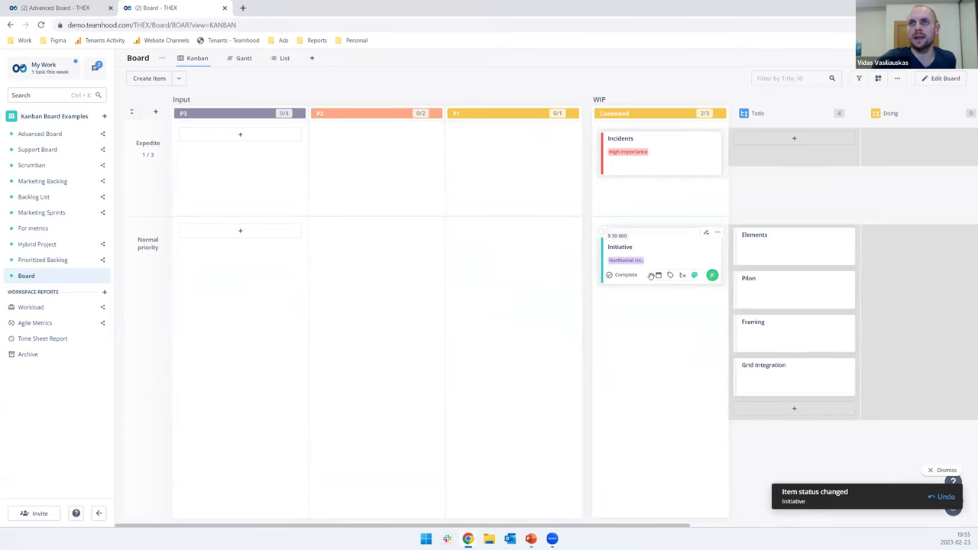
Move the Elements sub-item through Doing to the last sub-status column, and complete Pilon, Framing and Grid integration.
scroll(440, 349, right, 3)
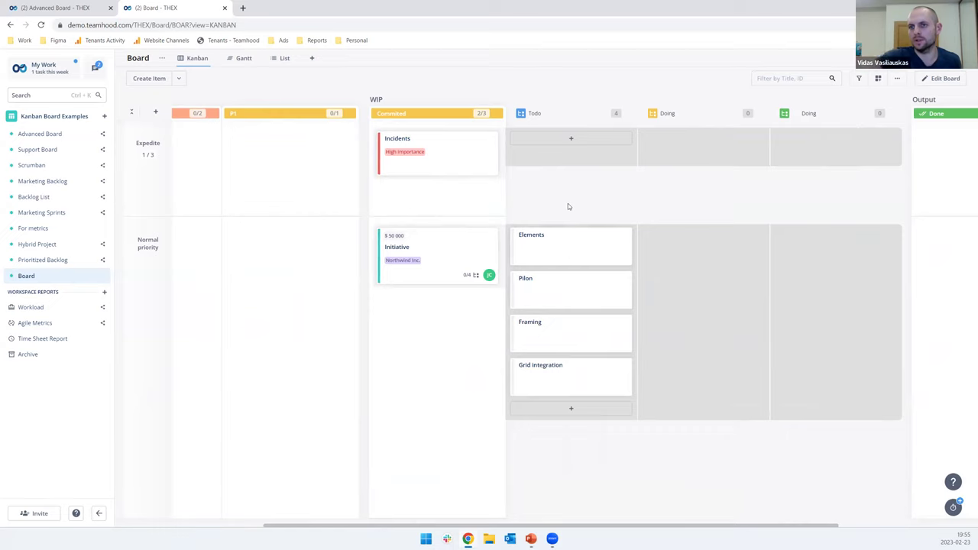
drag(586, 236, 710, 263)
click(664, 277)
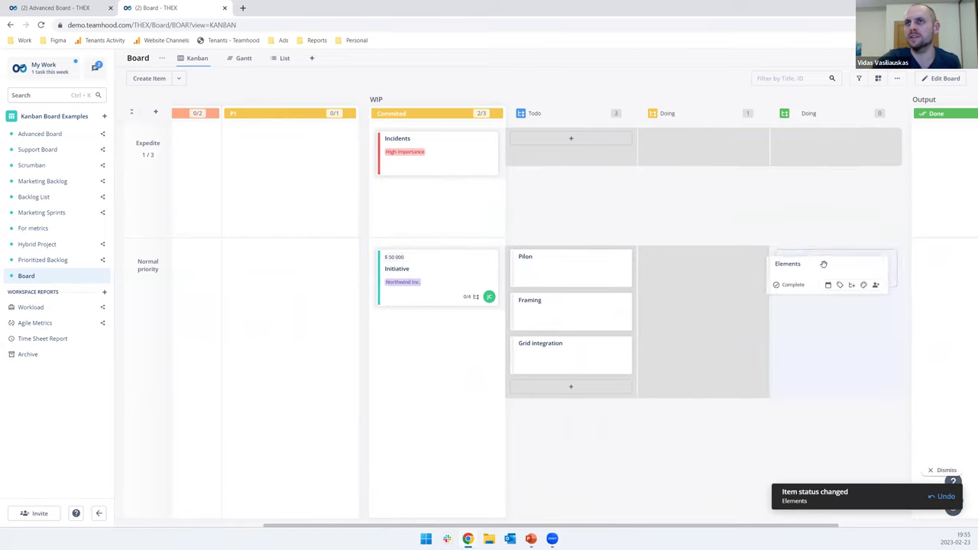
click(531, 277)
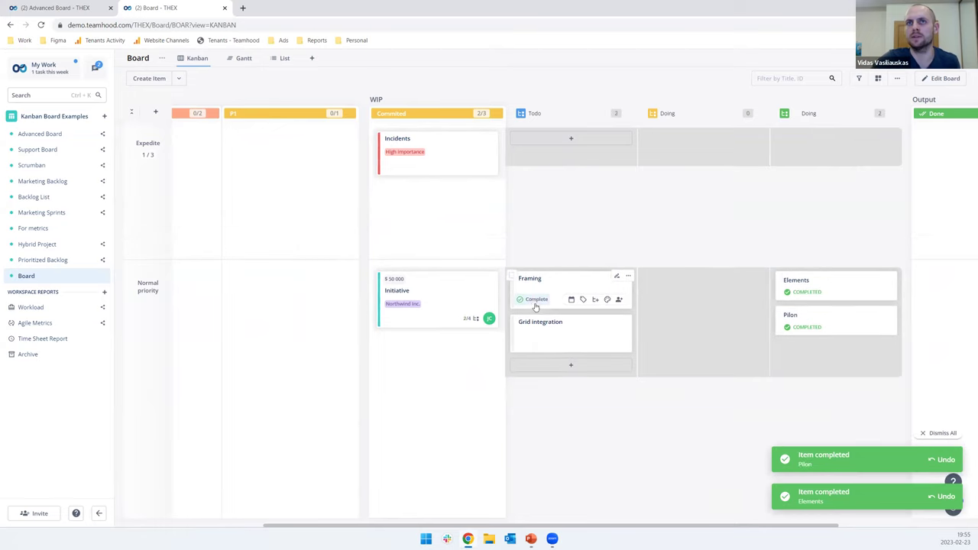
click(533, 298)
click(533, 304)
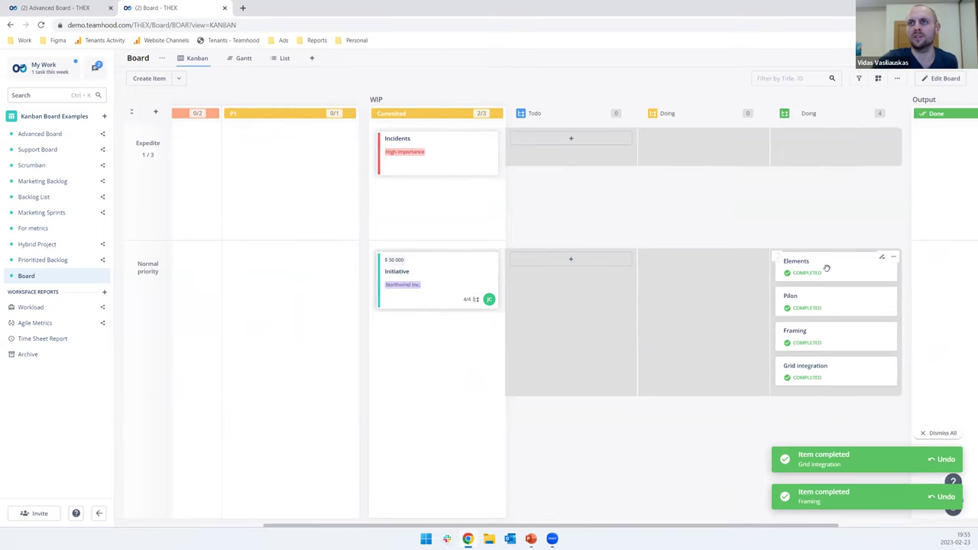
Move the Initiative card to the Done column of the Output group in the Normal priority row.
drag(407, 271, 879, 284)
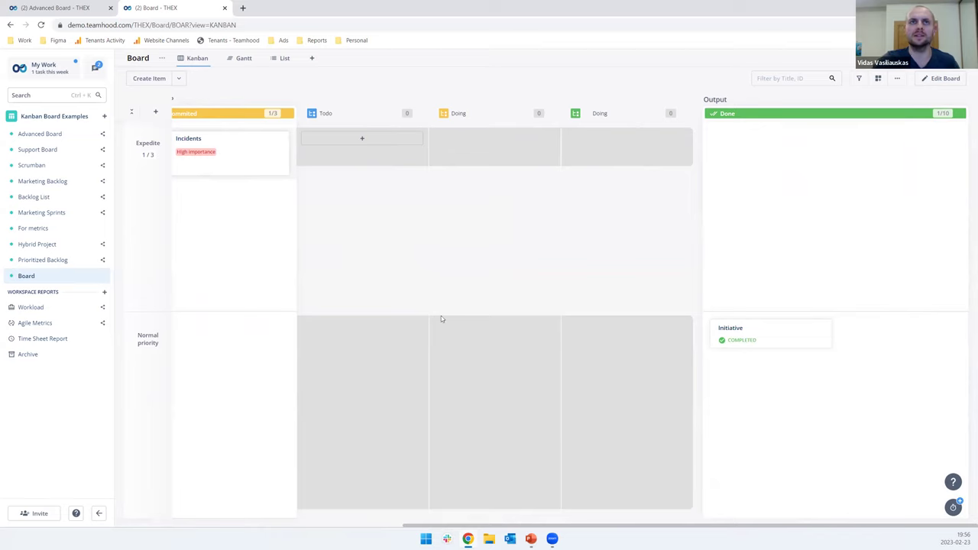
scroll(221, 241, left, 5)
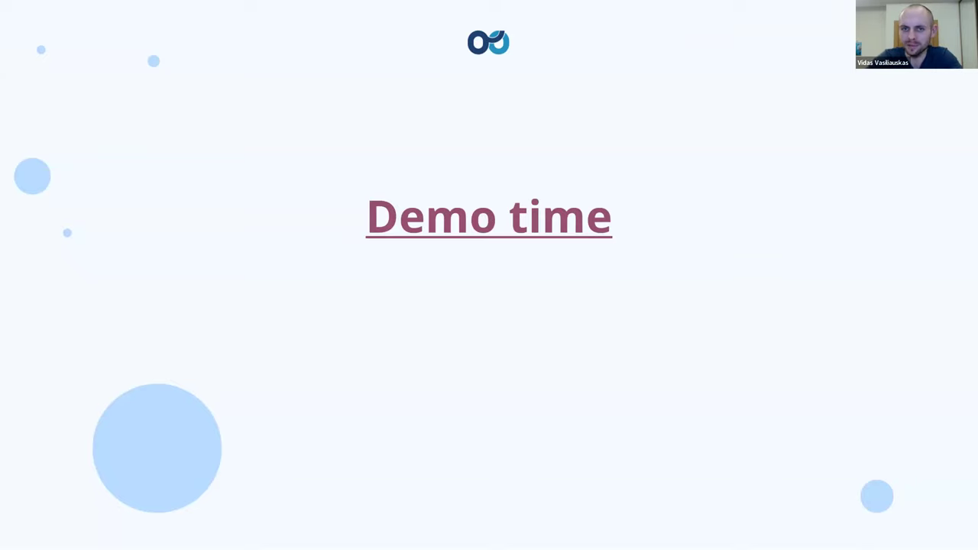
key(Right)
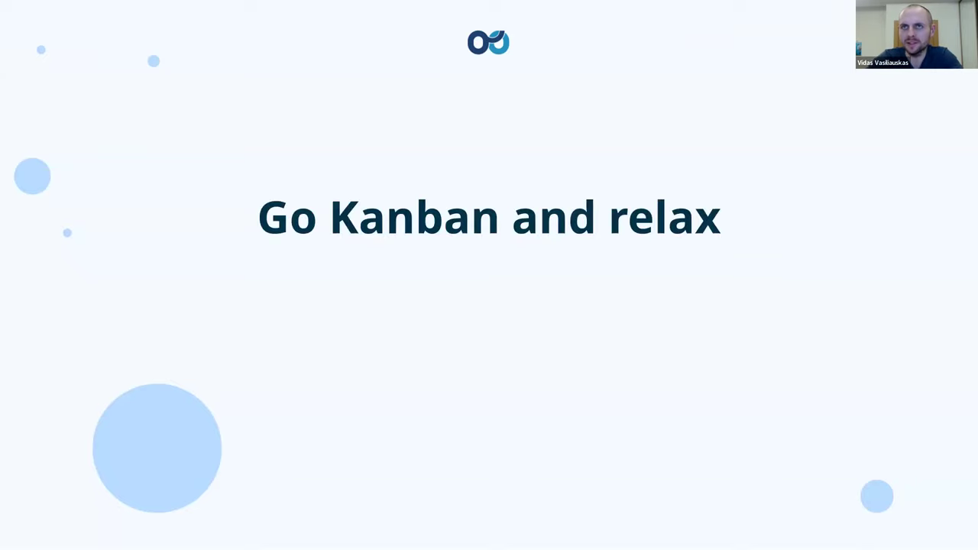